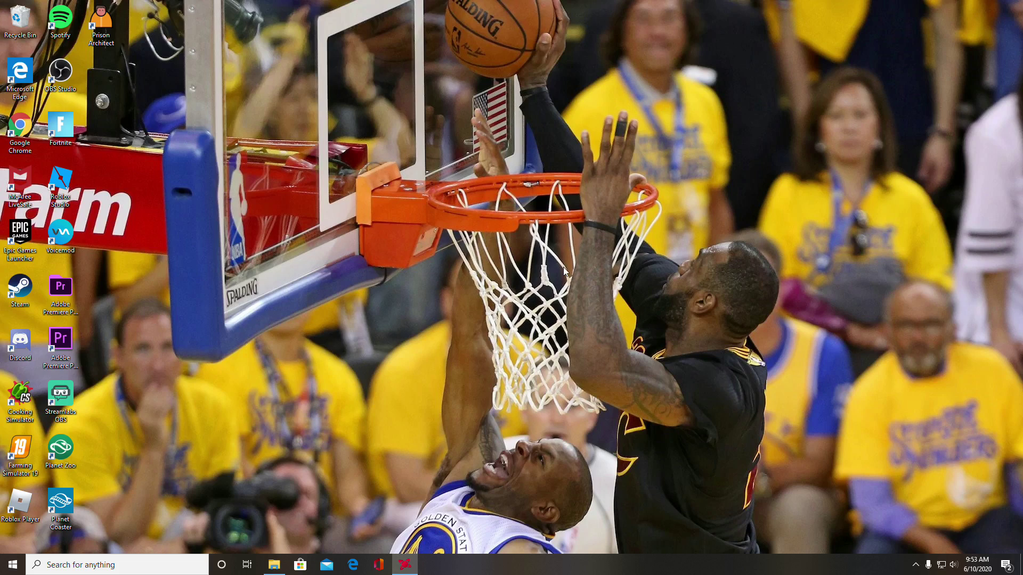
# Step: Launch AMD Radeon Software from the desktop menu and search its settings for 'dis'
pyautogui.rightClick(543, 263)
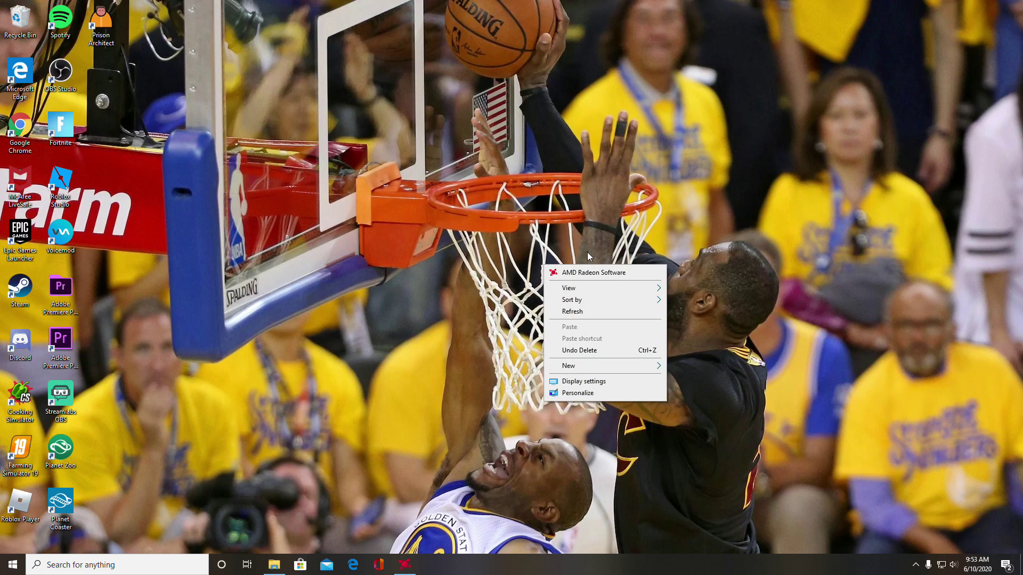
pyautogui.click(590, 270)
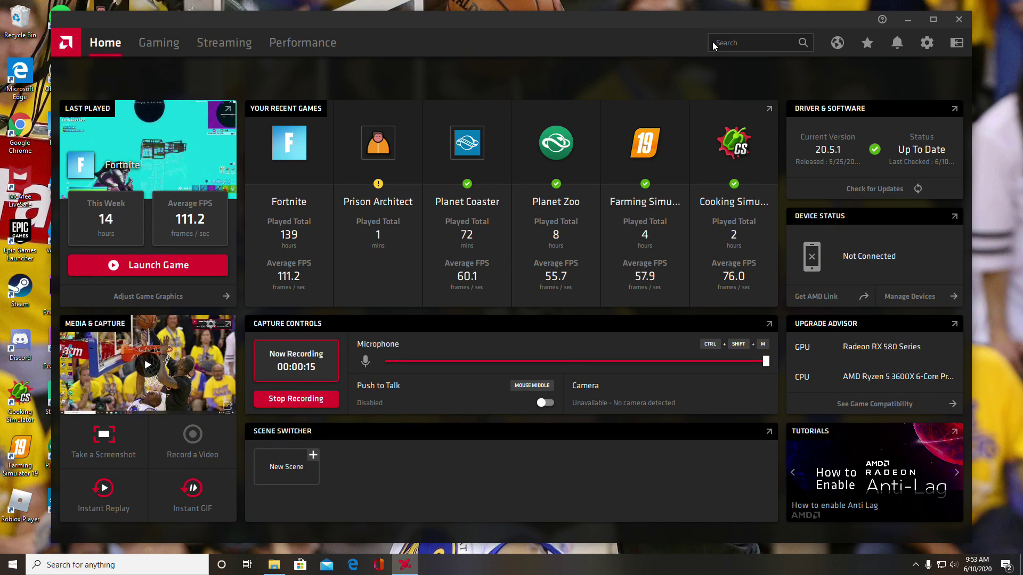
pyautogui.click(744, 45)
pyautogui.write('dis')
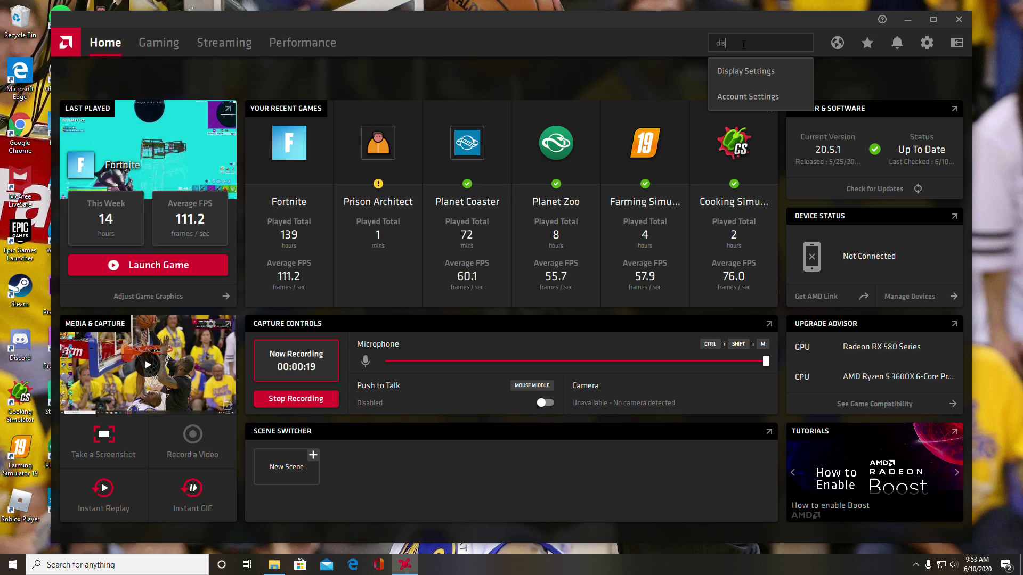
# Step: Go to Display Settings and start a new custom resolution, defaulting to 1920 x 1080 at 75 Hz
pyautogui.click(763, 66)
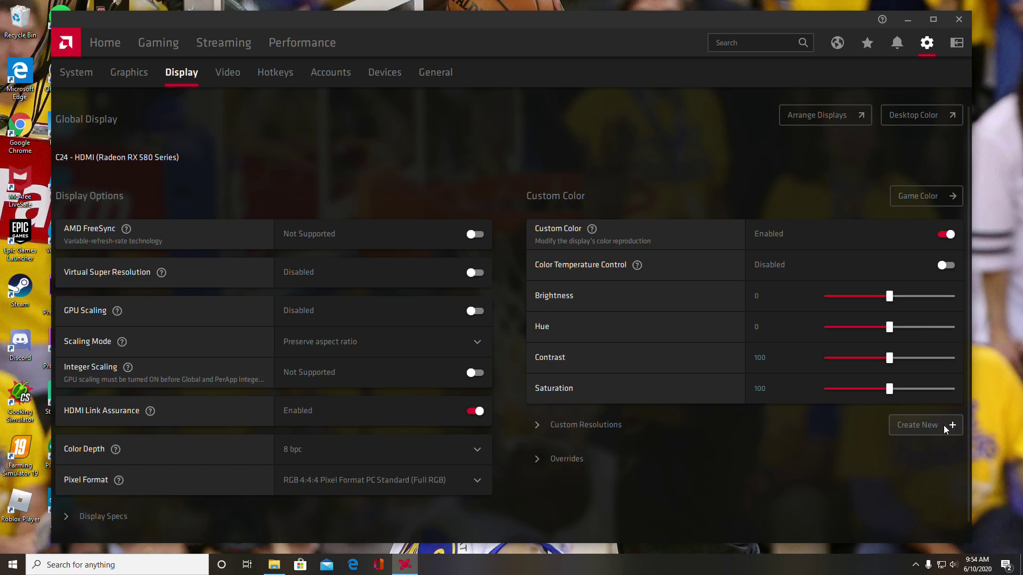
pyautogui.click(939, 426)
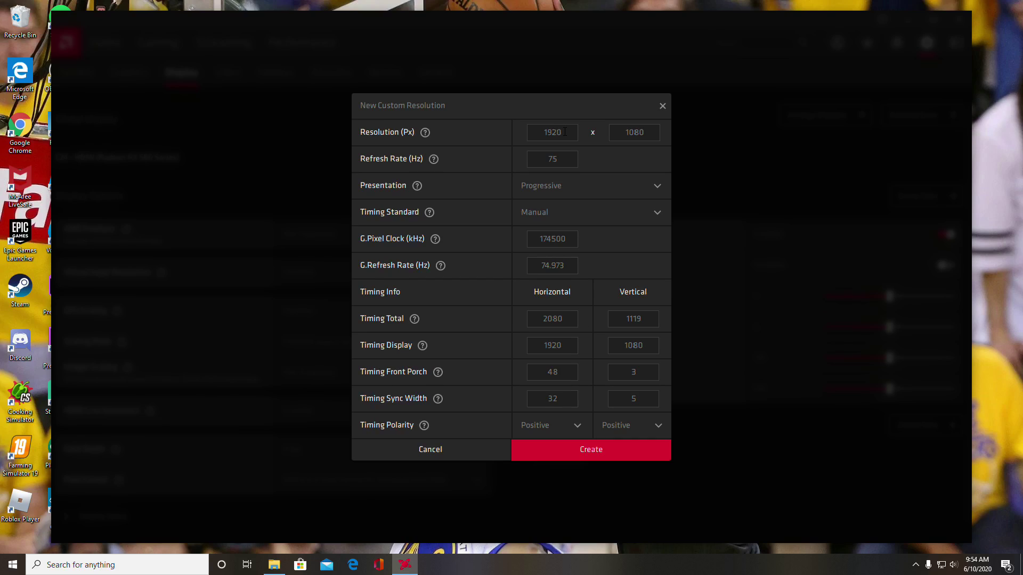
# Step: Change the resolution width and horizontal timing display from 1920 to 1440
pyautogui.click(566, 132)
pyautogui.press('BackSpace')
pyautogui.press('BackSpace')
pyautogui.press('BackSpace')
pyautogui.press('BackSpace')
pyautogui.write('1440')
pyautogui.click(570, 346)
pyautogui.press('BackSpace')
pyautogui.press('BackSpace')
pyautogui.press('BackSpace')
pyautogui.press('BackSpace')
pyautogui.write('1440')
# Step: Create the 1440 x 1080 at 75 Hz custom resolution and confirm it appears under Custom Resolutions
pyautogui.click(582, 446)
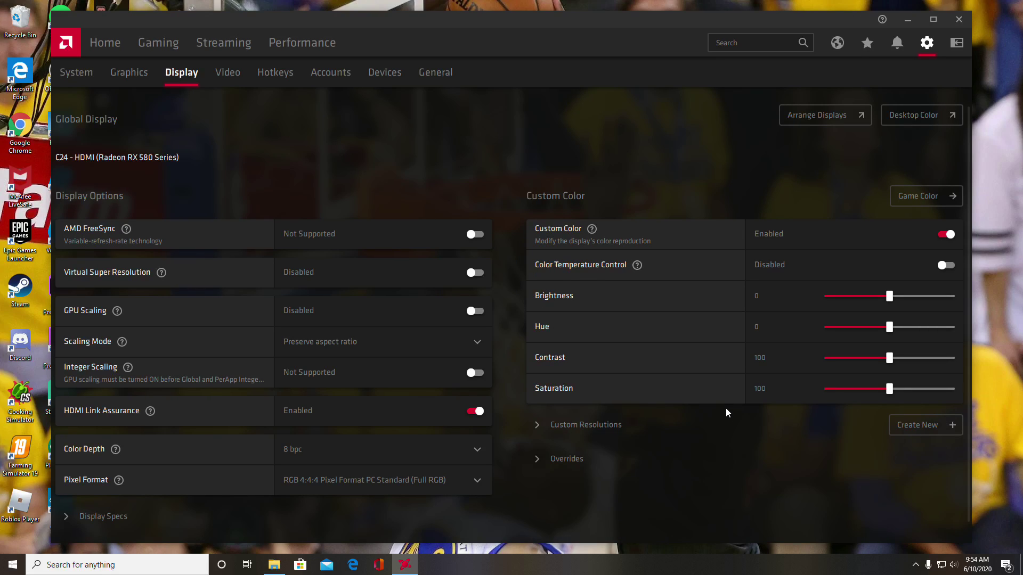
pyautogui.click(594, 425)
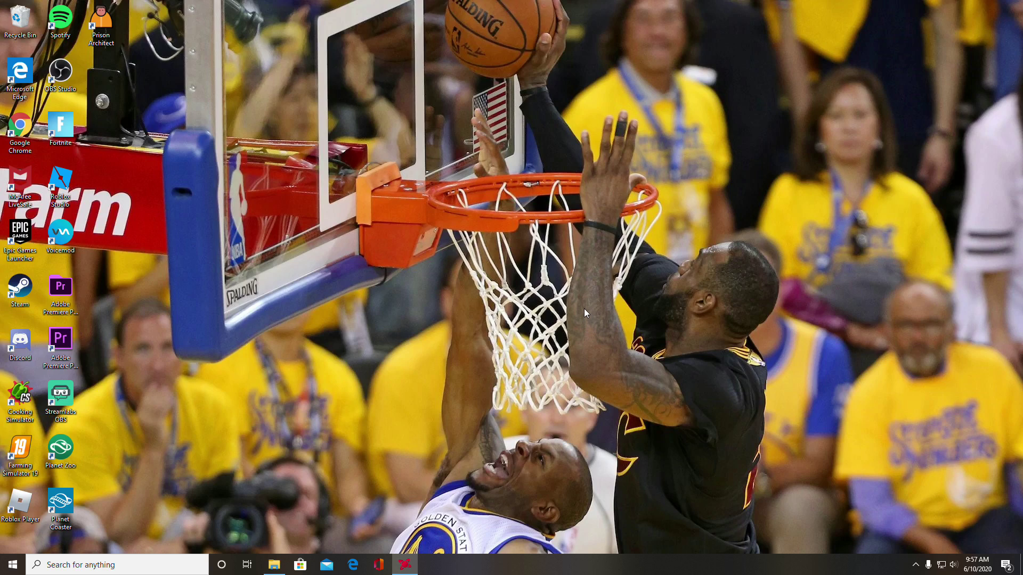
# Step: Open %localappdata% and navigate to FortniteGame\Saved\Config\WindowsClient
pyautogui.click(89, 559)
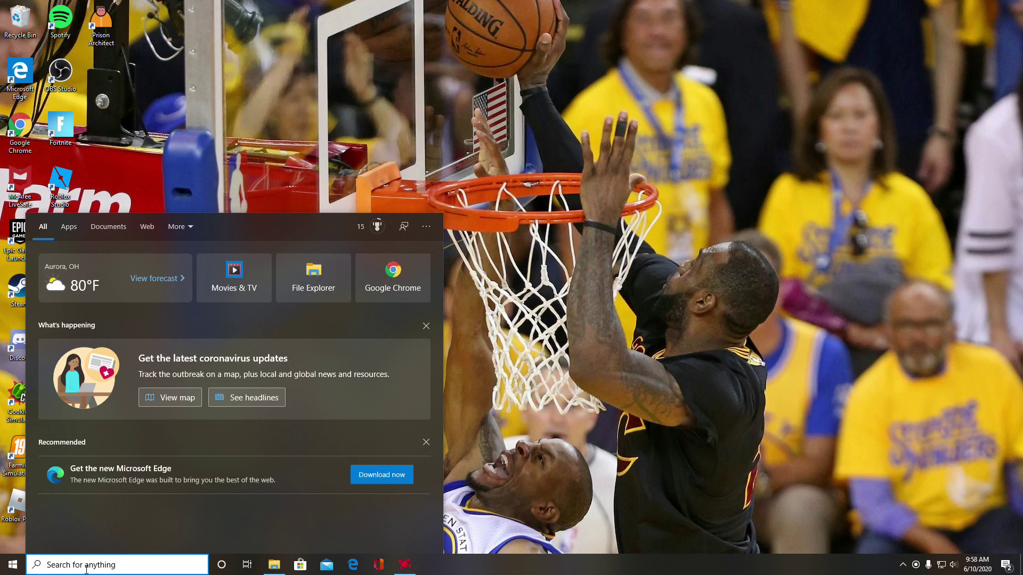
pyautogui.write('%local')
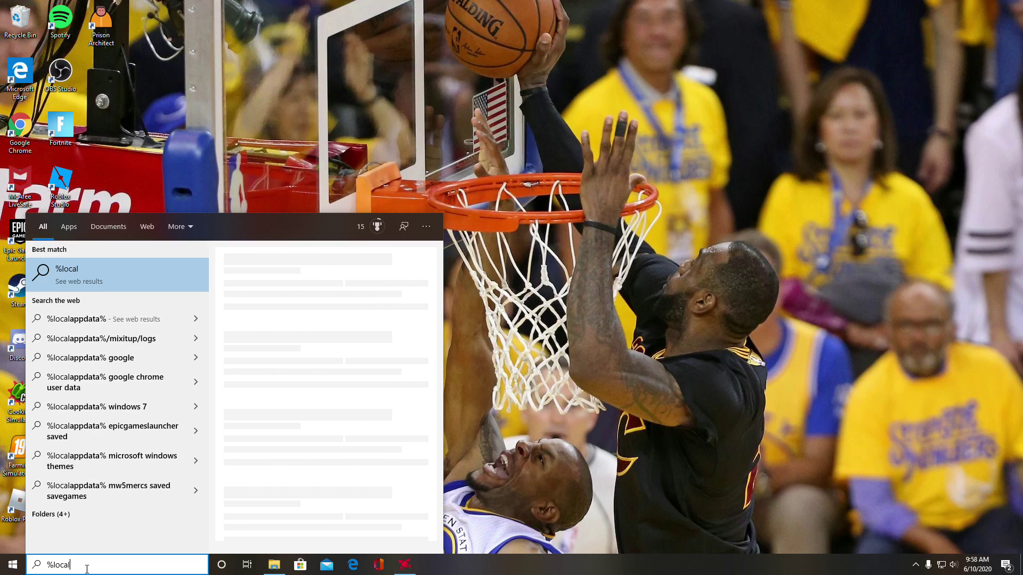
pyautogui.write('appdata')
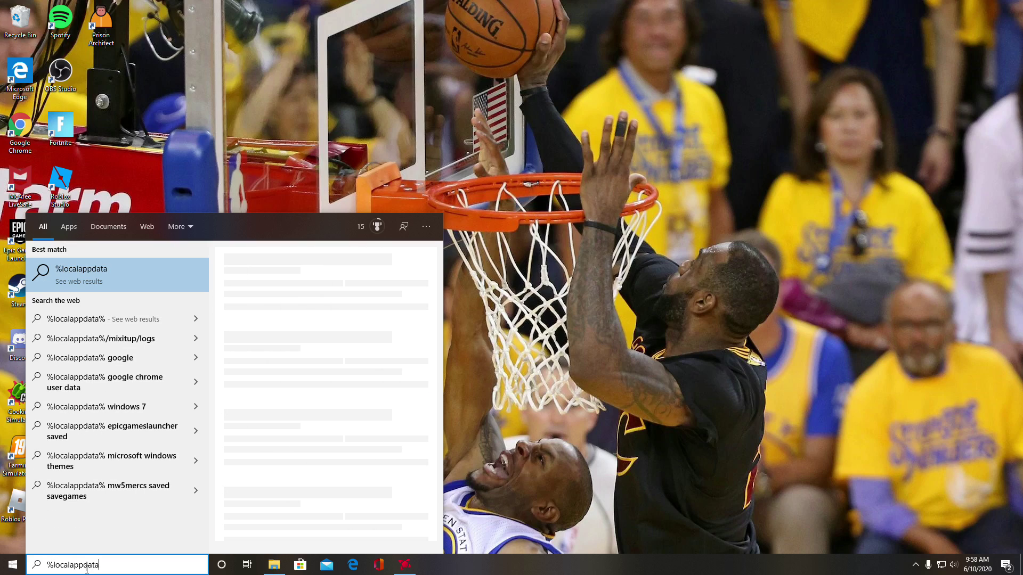
pyautogui.write('%')
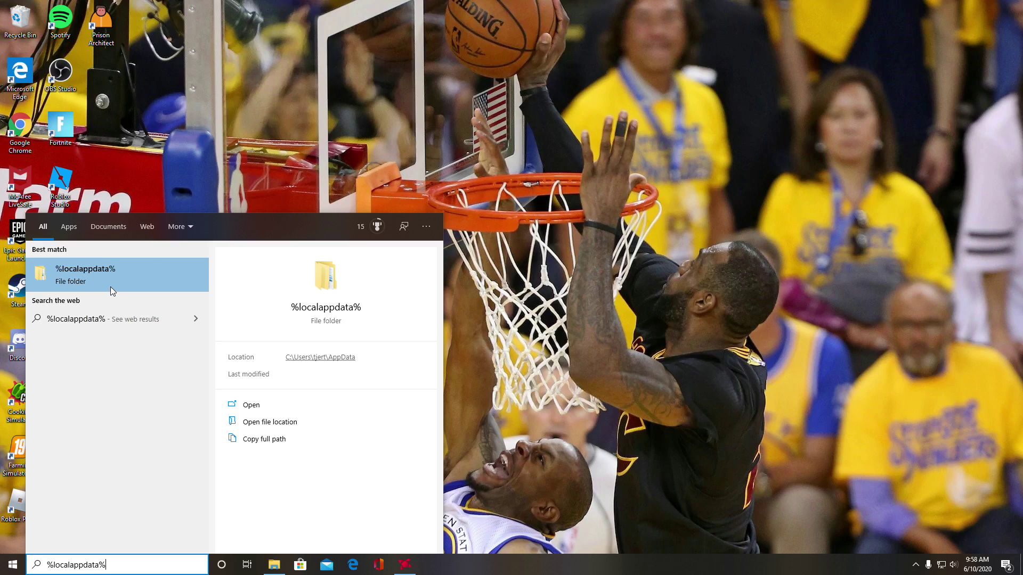
pyautogui.click(161, 286)
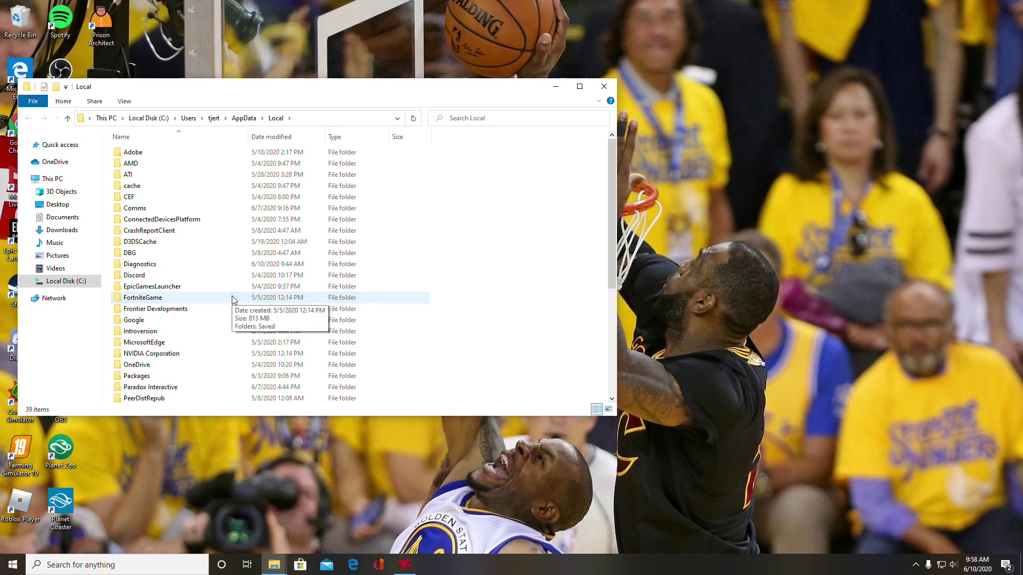
pyautogui.doubleClick(232, 298)
pyautogui.doubleClick(247, 155)
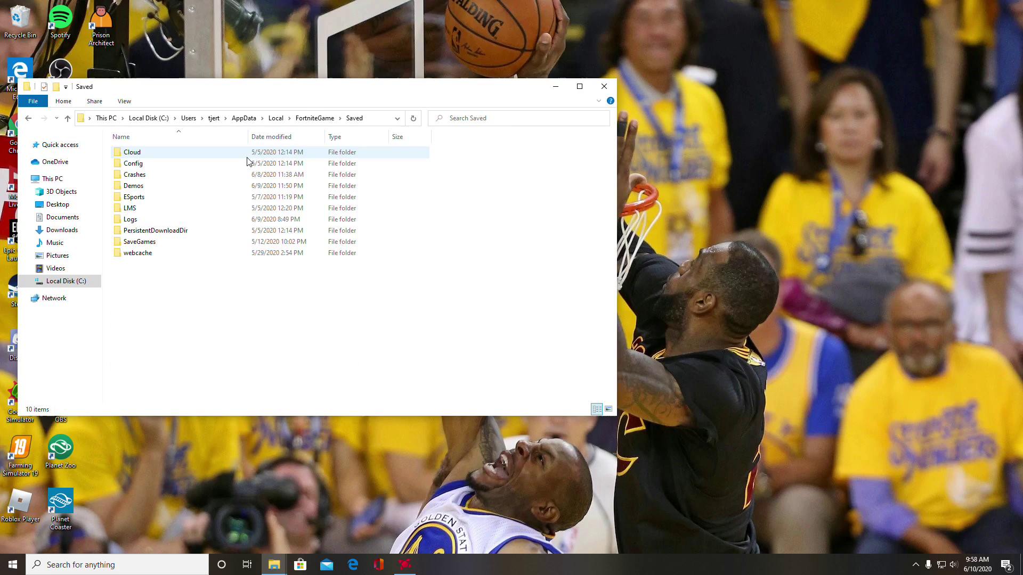
pyautogui.doubleClick(248, 166)
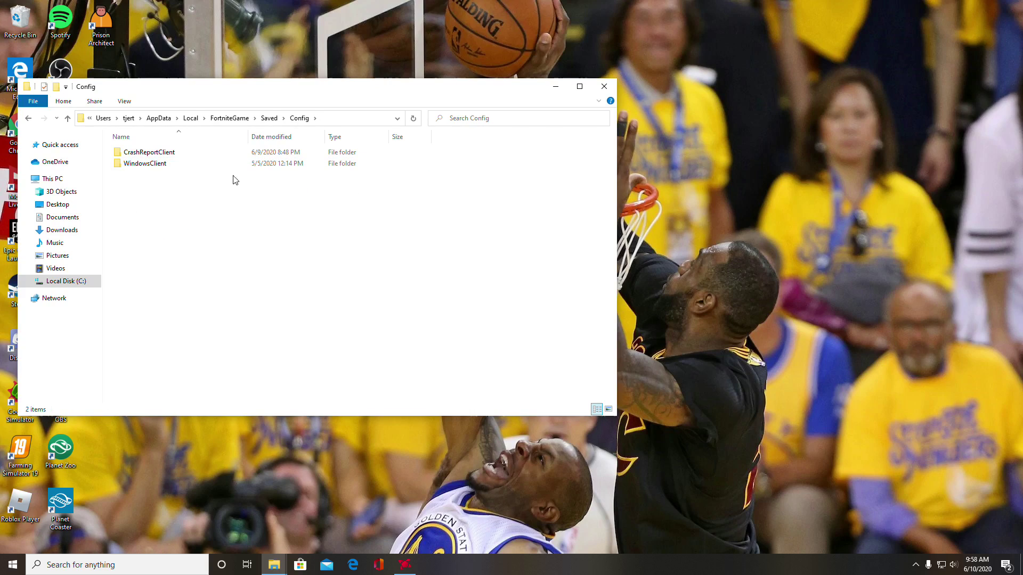
pyautogui.doubleClick(236, 163)
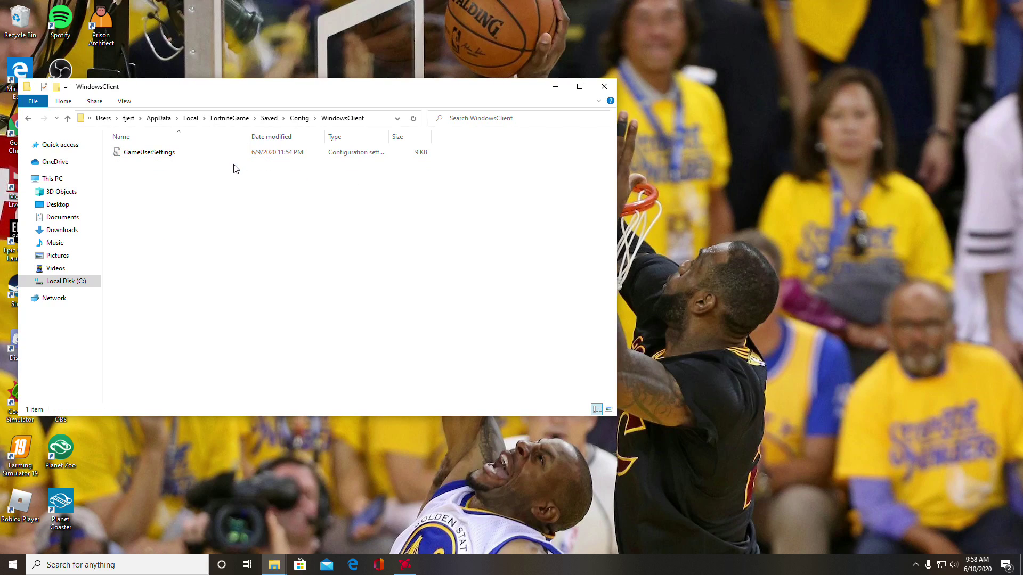
pyautogui.rightClick(167, 155)
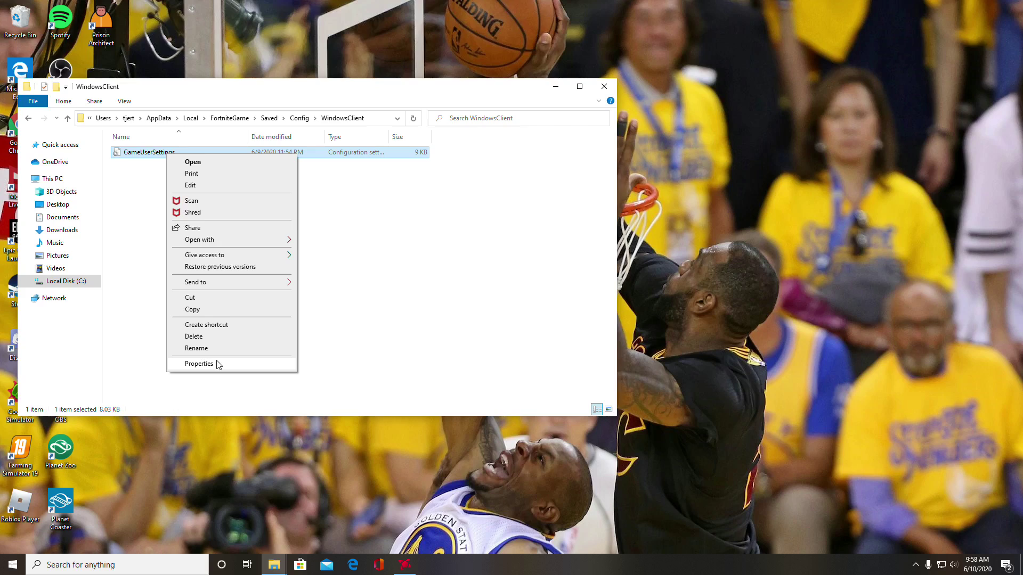
pyautogui.click(217, 365)
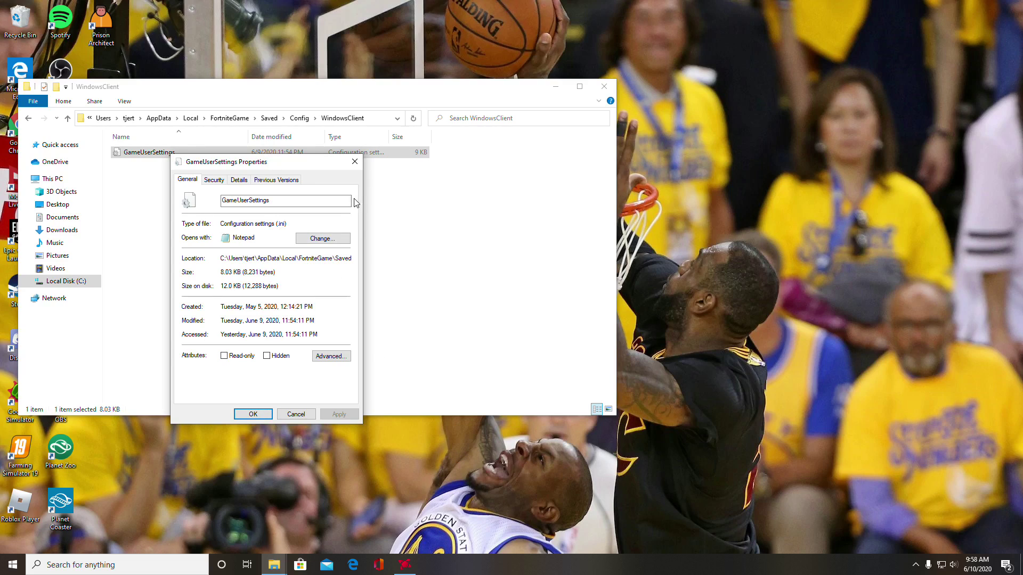
pyautogui.click(355, 162)
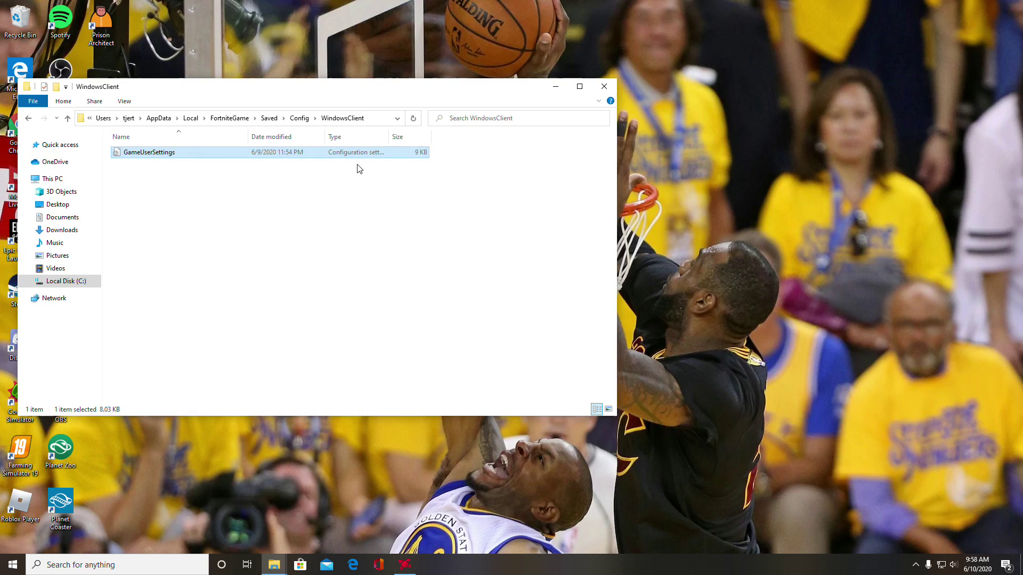
# Step: Open GameUserSettings in Notepad and bring up its Edit menu
pyautogui.rightClick(299, 154)
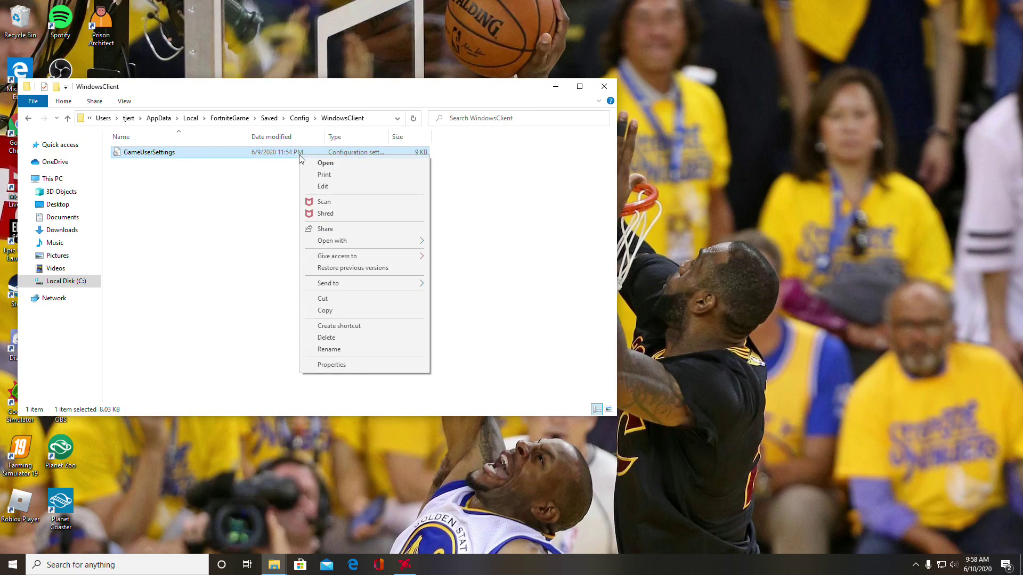
pyautogui.click(327, 187)
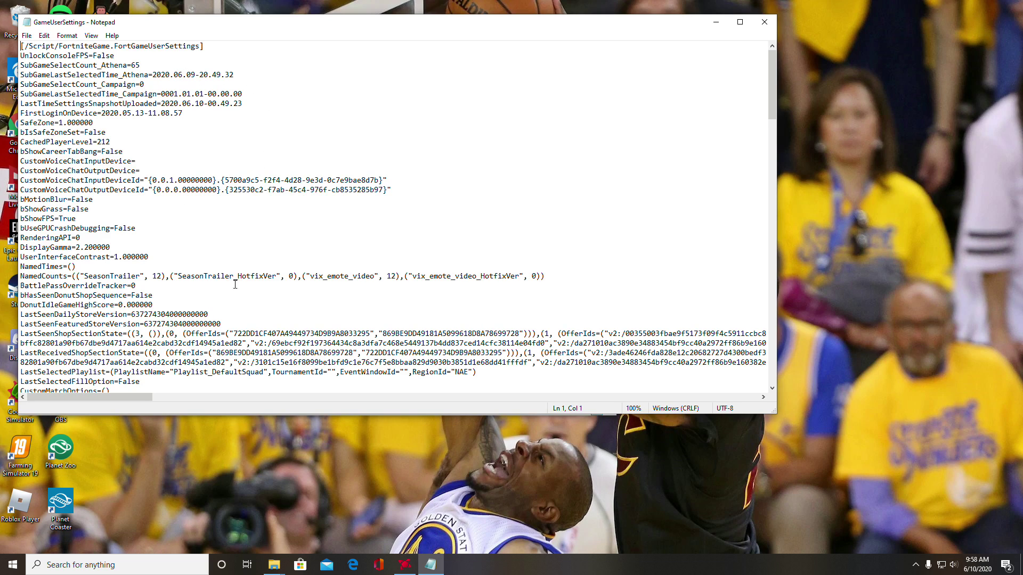
pyautogui.scroll(-2, 213, 250)
pyautogui.scroll(2, 199, 232)
pyautogui.click(44, 36)
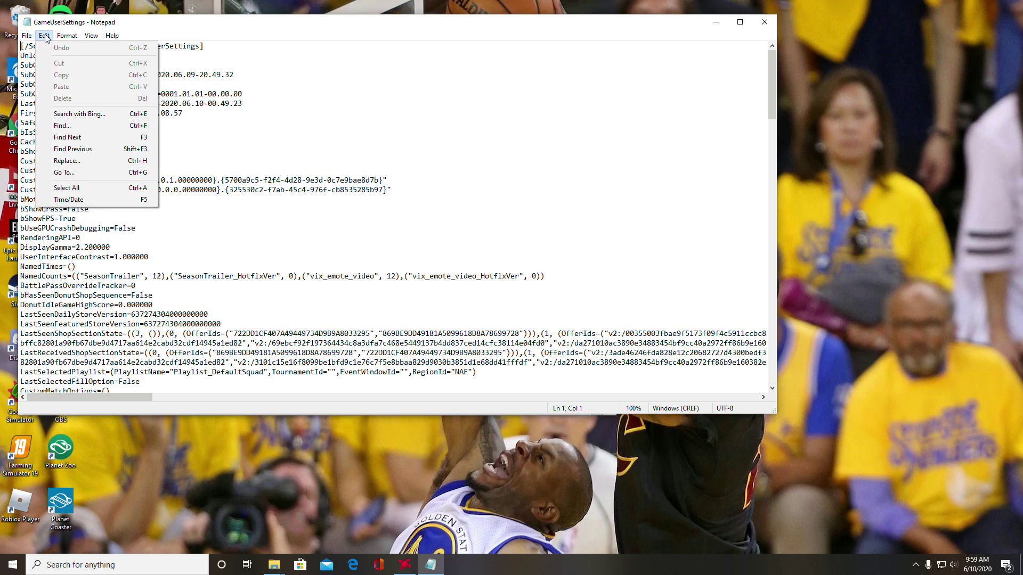
# Step: Replace every 1920 with 1440 throughout GameUserSettings
pyautogui.click(91, 161)
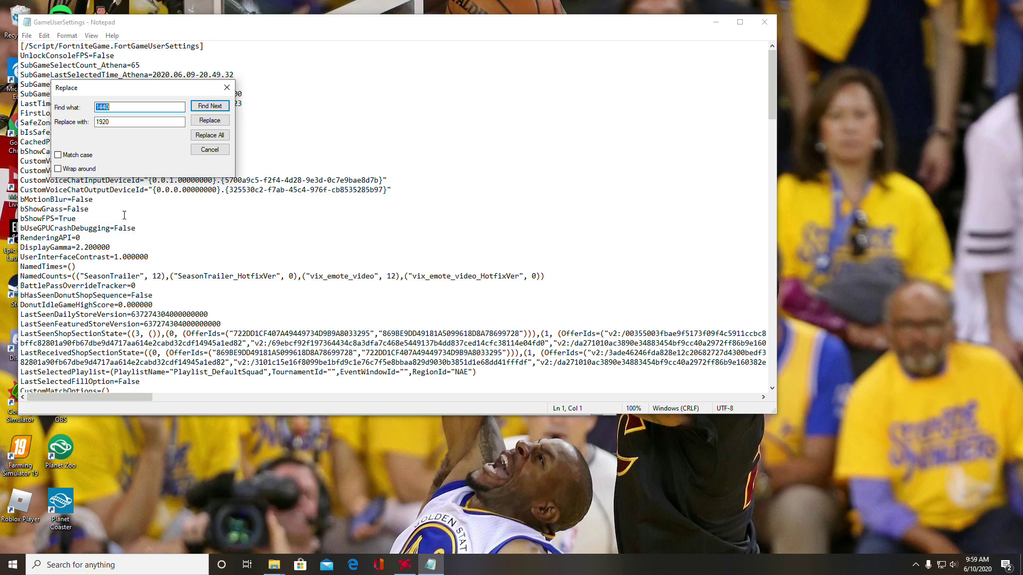
pyautogui.click(117, 122)
pyautogui.press('BackSpace')
pyautogui.press('BackSpace')
pyautogui.press('BackSpace')
pyautogui.click(122, 107)
pyautogui.press('BackSpace')
pyautogui.press('BackSpace')
pyautogui.press('BackSpace')
pyautogui.press('BackSpace')
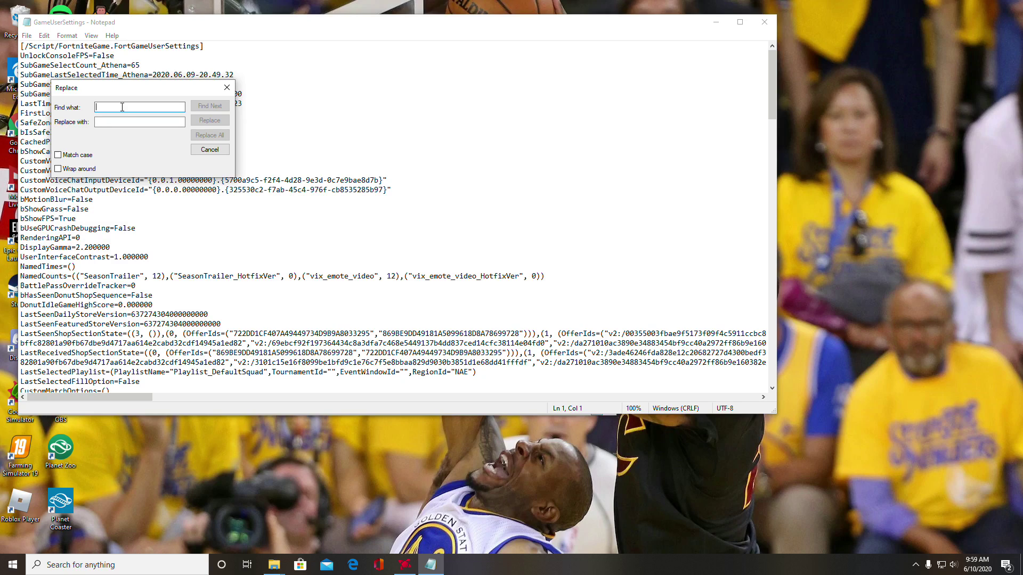
pyautogui.write('1920')
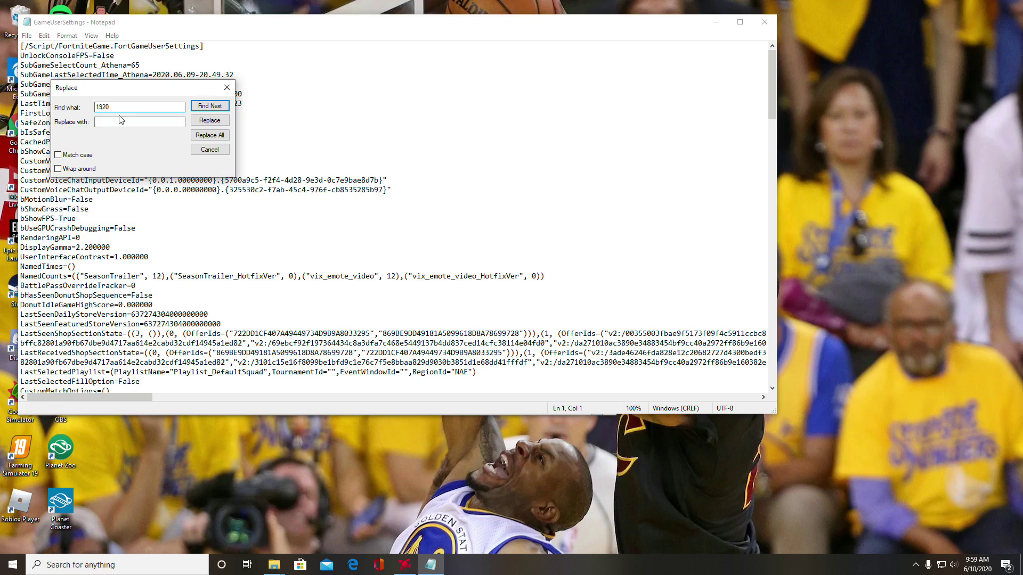
pyautogui.click(120, 122)
pyautogui.write('1440')
pyautogui.click(205, 135)
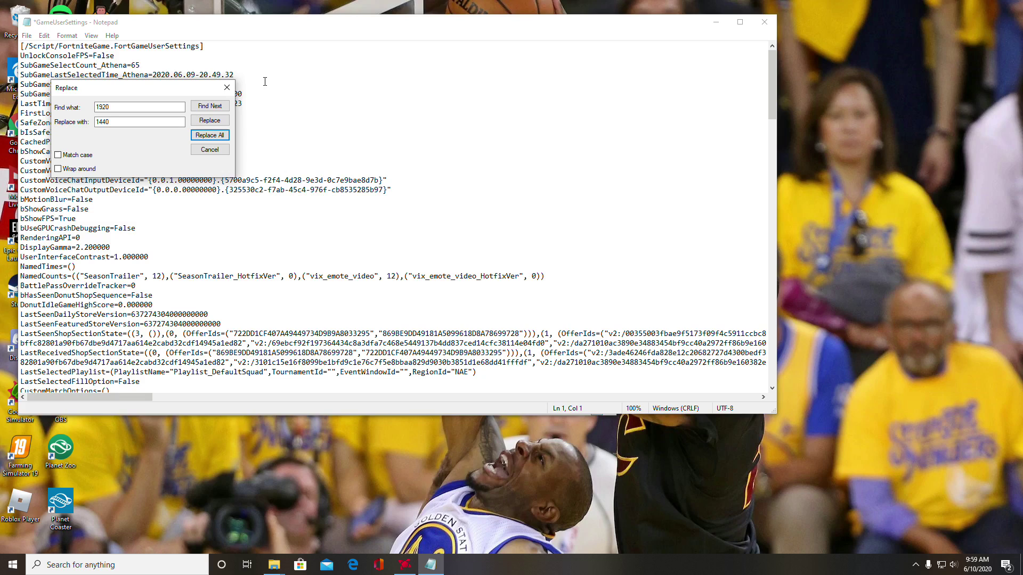
# Step: Save the edited GameUserSettings file and close Notepad
pyautogui.click(227, 87)
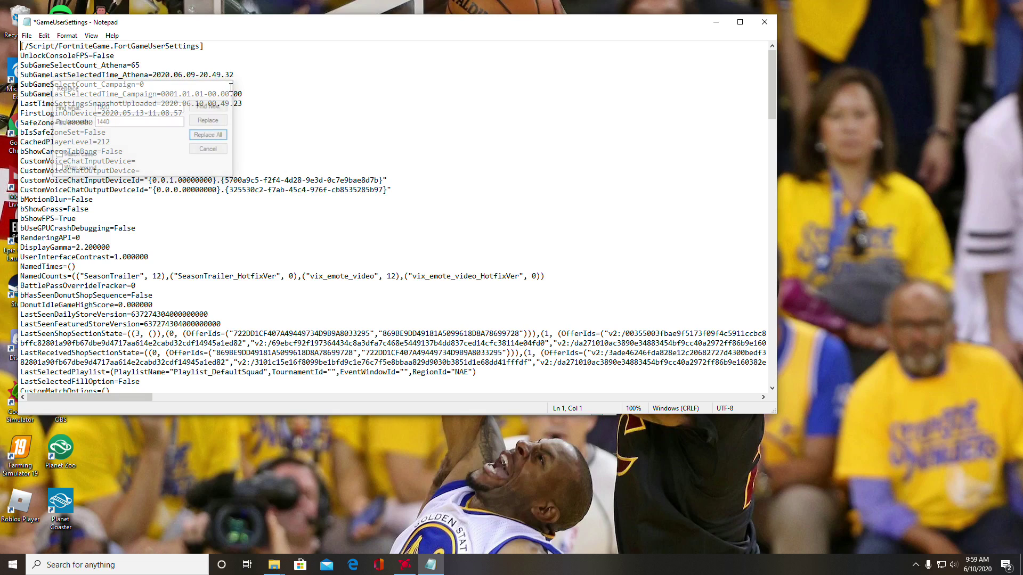
pyautogui.click(27, 35)
pyautogui.click(60, 79)
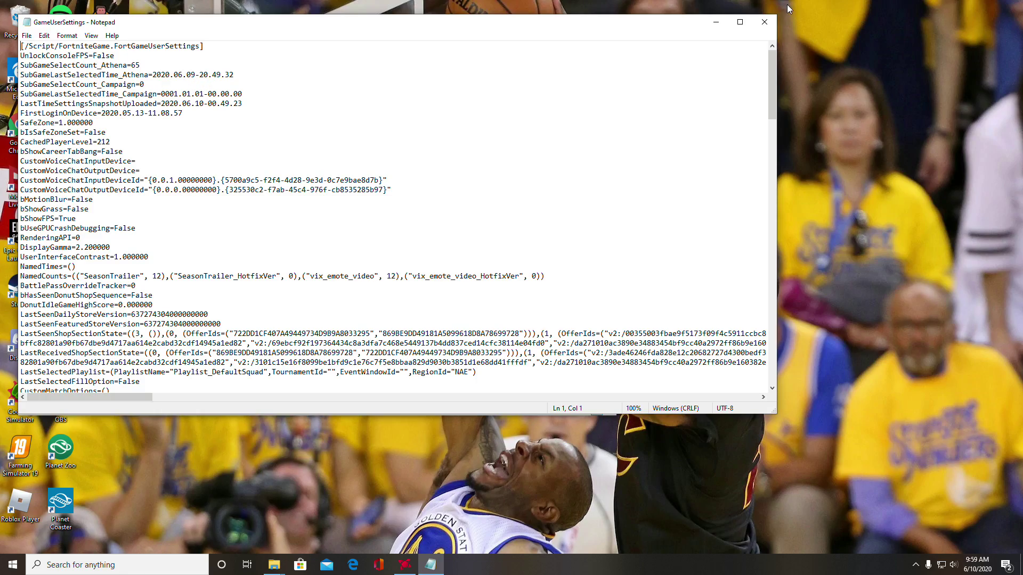
pyautogui.click(767, 27)
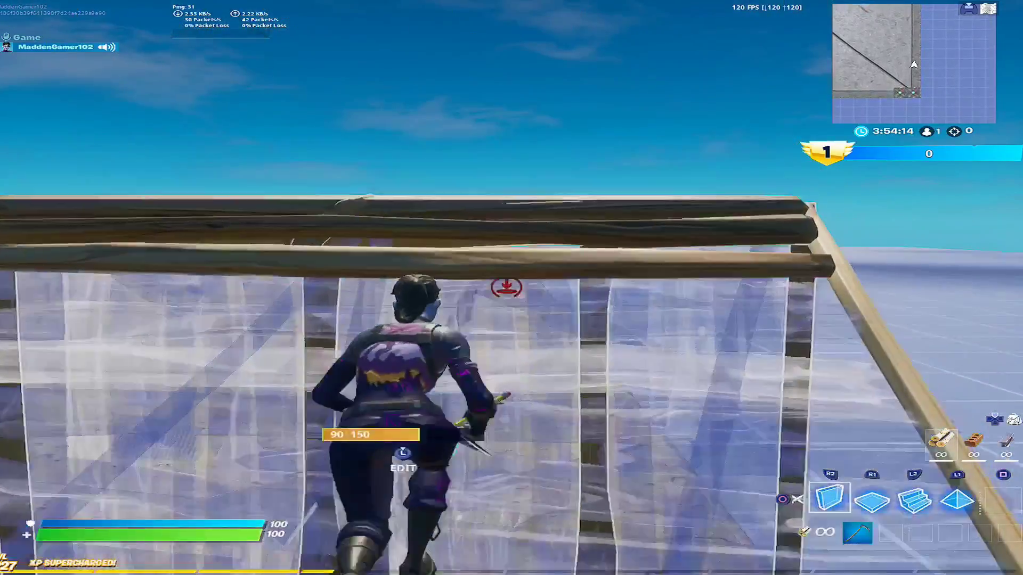
# Step: Run across the sand, toggling between the pickaxe and build mode
pyautogui.press('f')
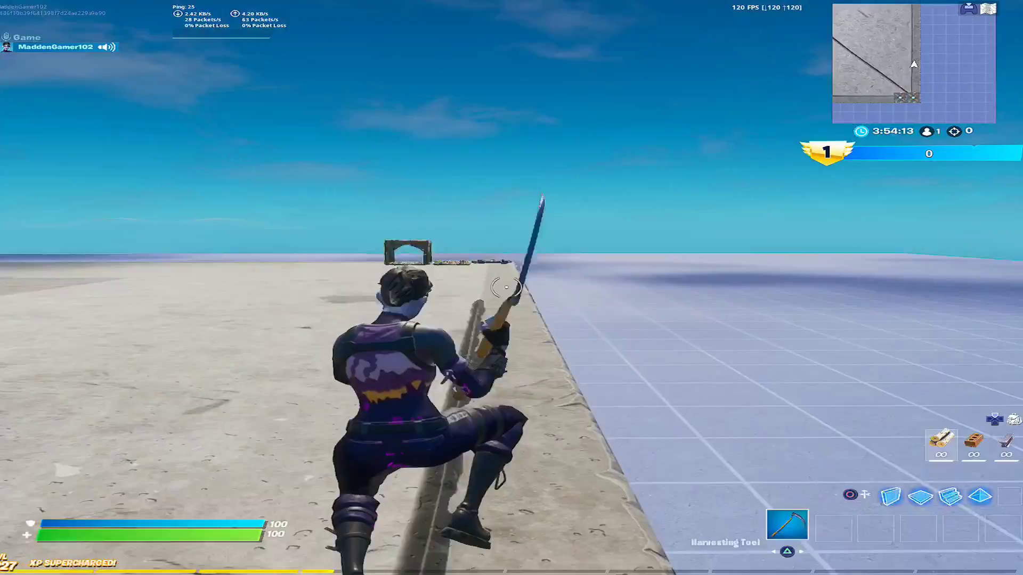
pyautogui.press('w')
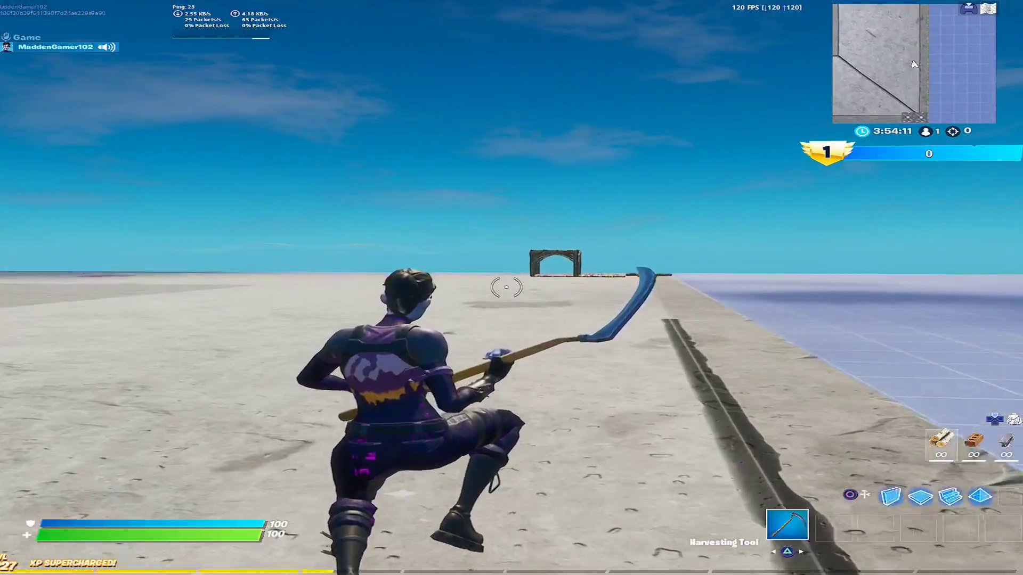
pyautogui.press('q')
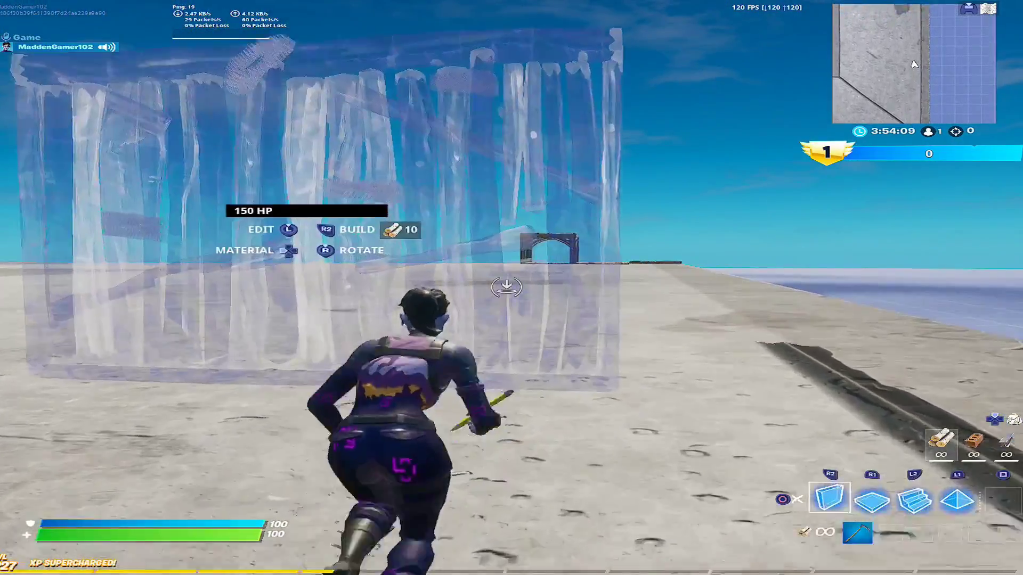
pyautogui.press('f')
pyautogui.press('q')
pyautogui.press('f')
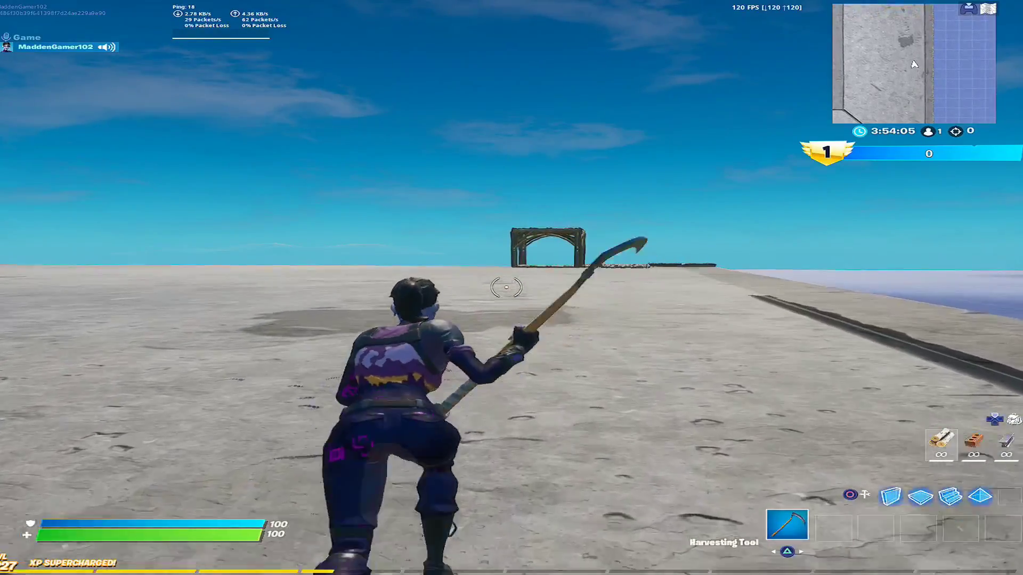
pyautogui.press('w')
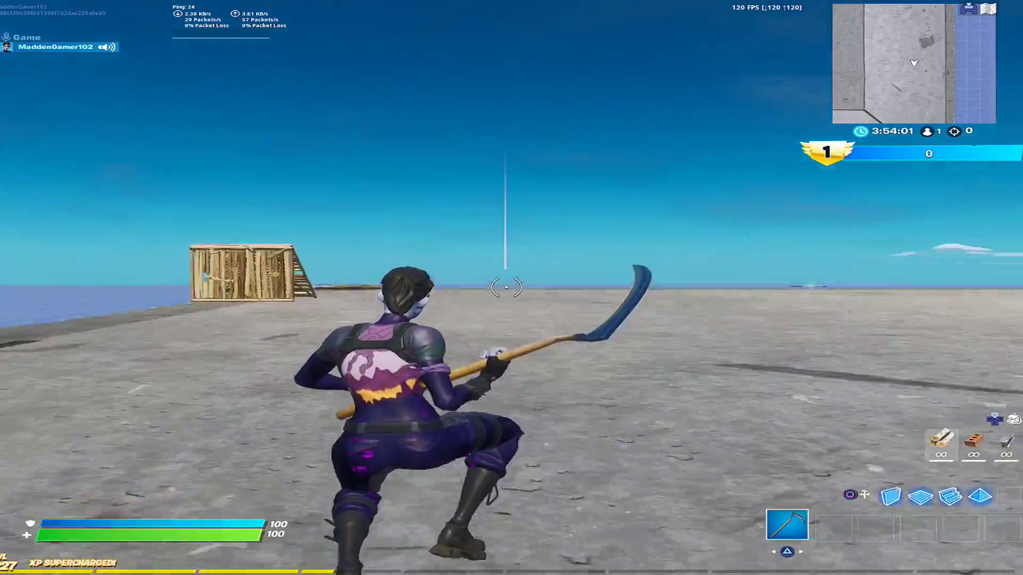
# Step: Build a stair ramp with walls beside it on the creative island
pyautogui.press('q')
pyautogui.press('f')
pyautogui.press('c')
pyautogui.click(506, 288)
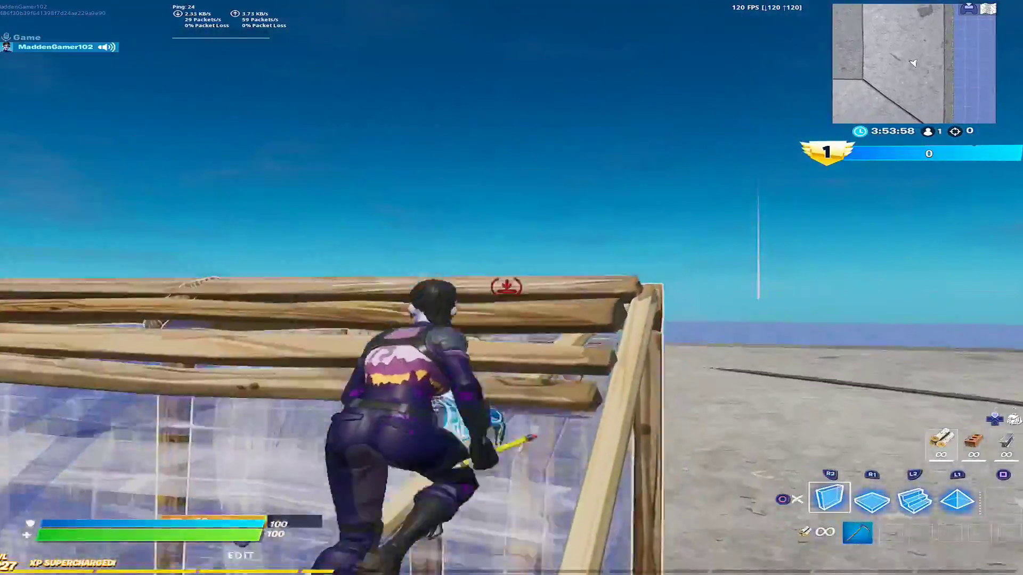
pyautogui.press('q')
pyautogui.click(506, 287)
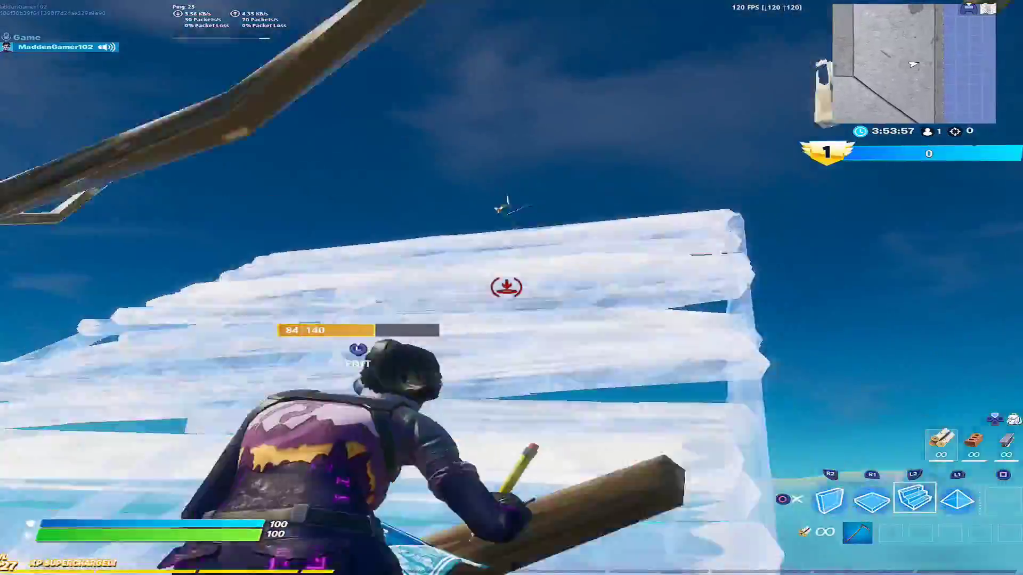
pyautogui.press('c')
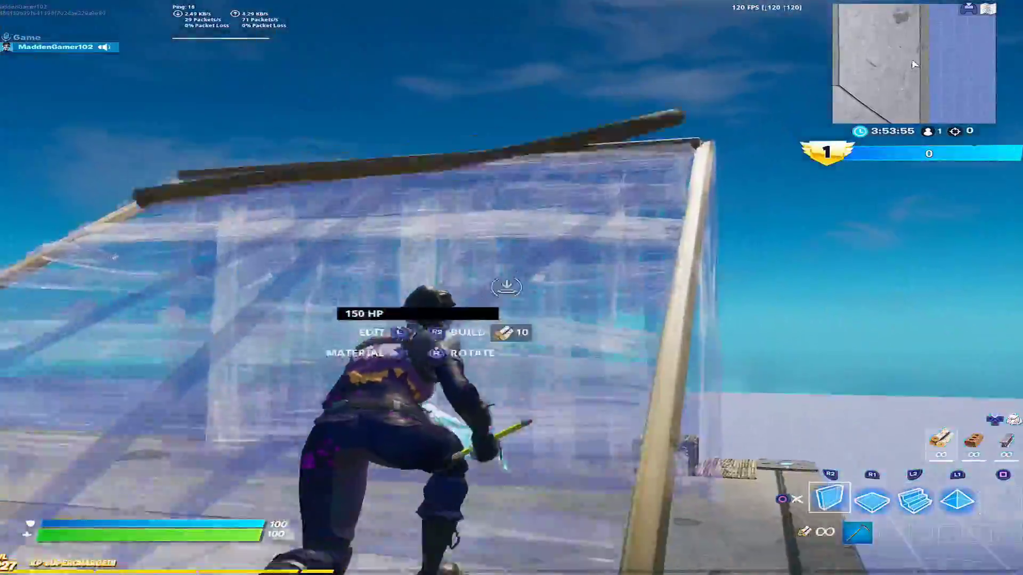
pyautogui.click(506, 288)
pyautogui.click(506, 288)
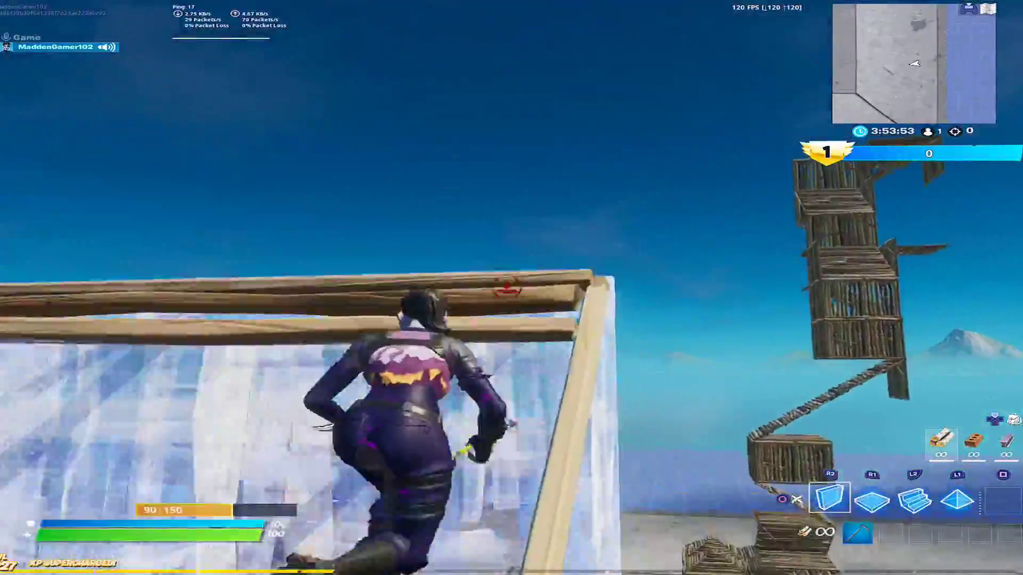